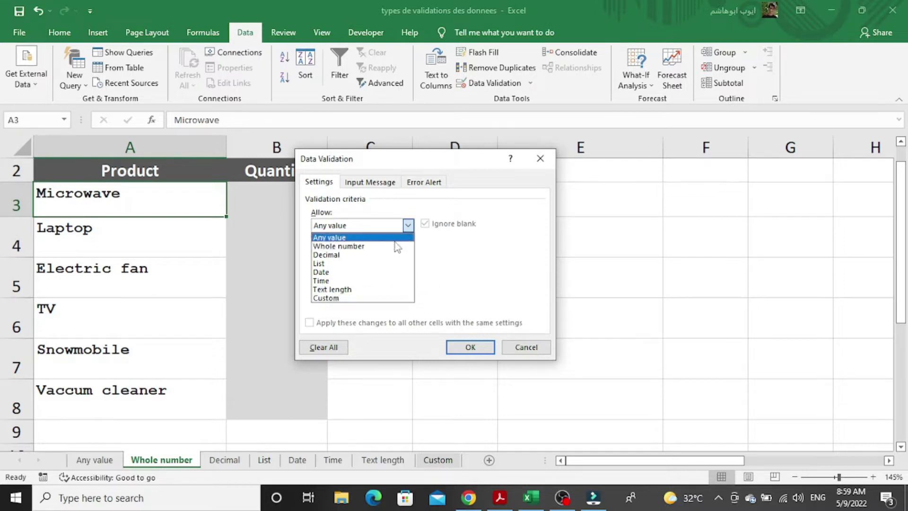
click(420, 255)
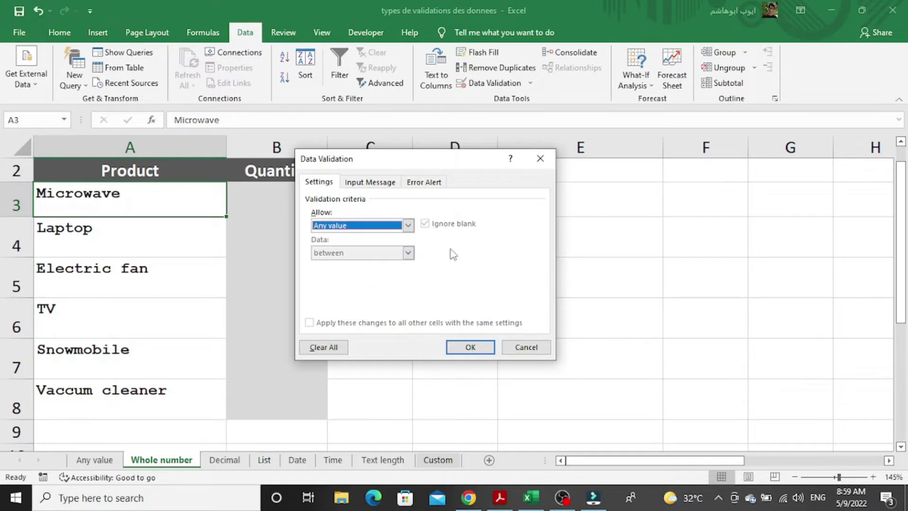
click(474, 349)
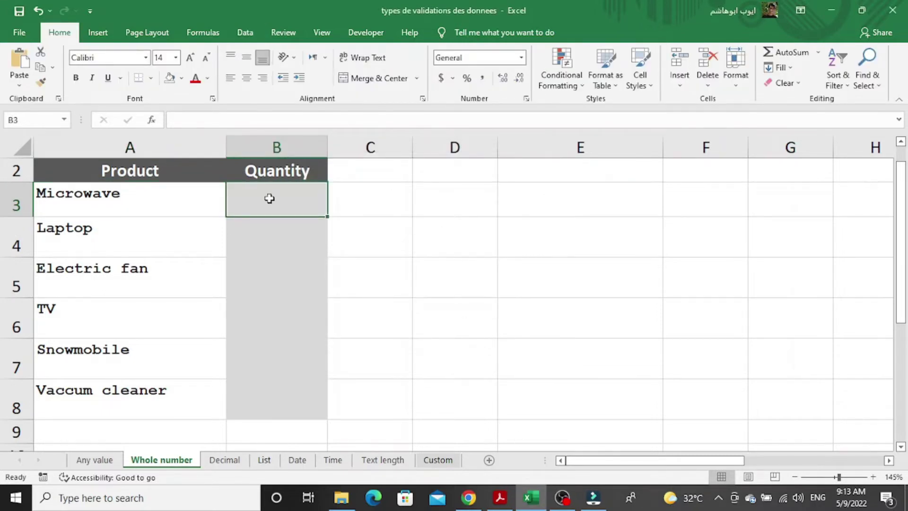
Step: Enter 3, -5, ?> and text as test quantities for Microwave, Laptop, Electric fan and TV, and clear the Quantity cells
text(3)
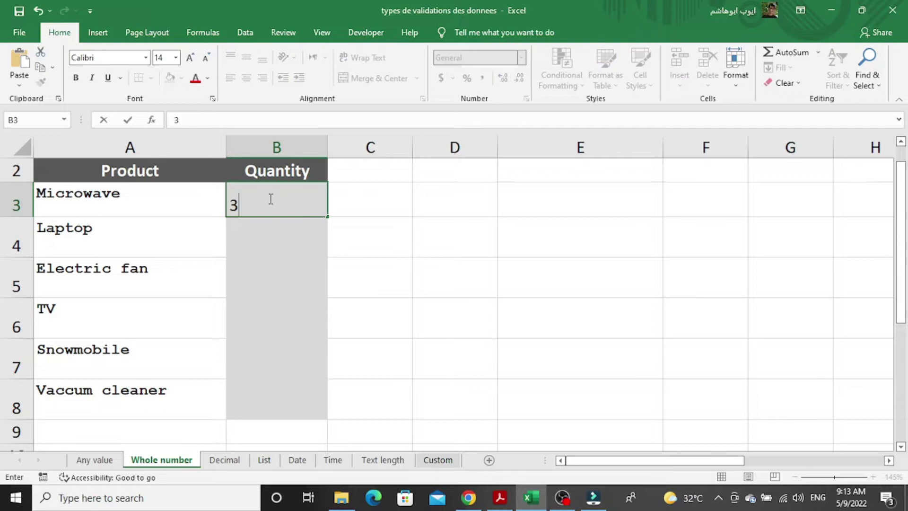
key(Return)
text(-5)
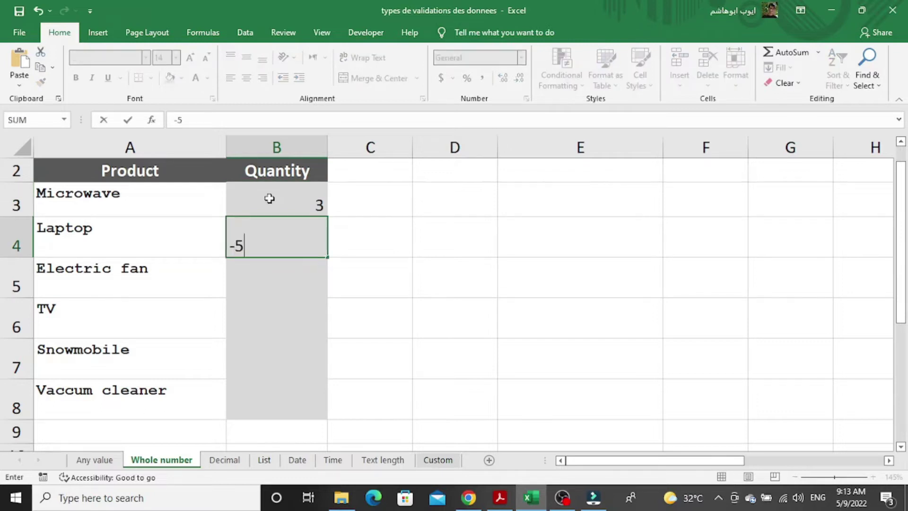
key(Return)
text(?>)
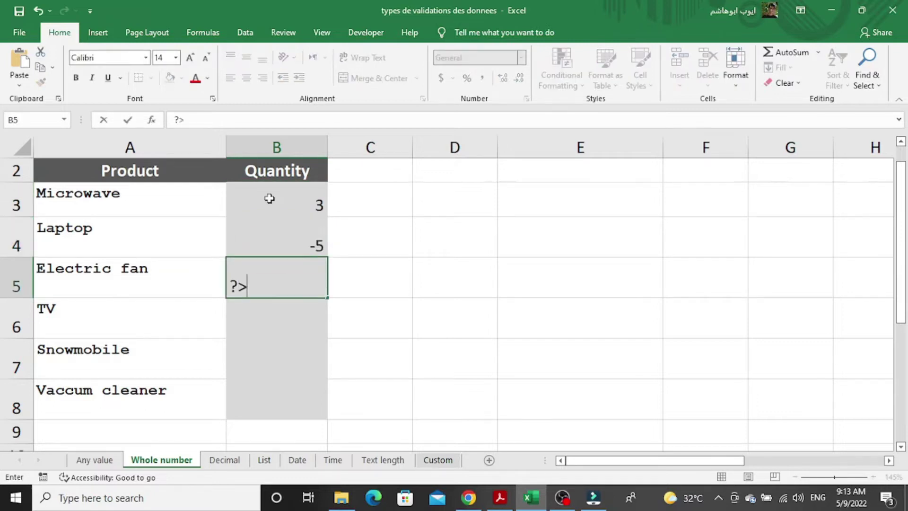
key(Return)
text(text)
key(Return)
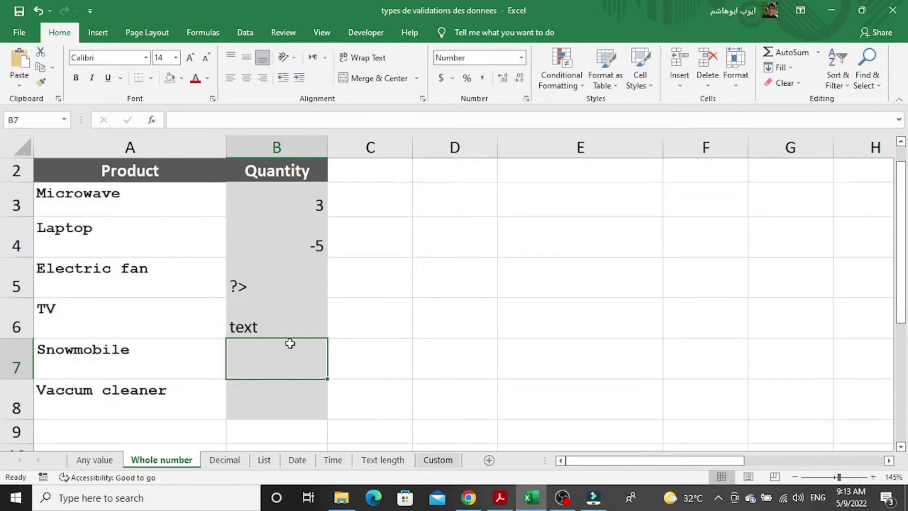
drag(288, 332, 257, 394)
key(Delete)
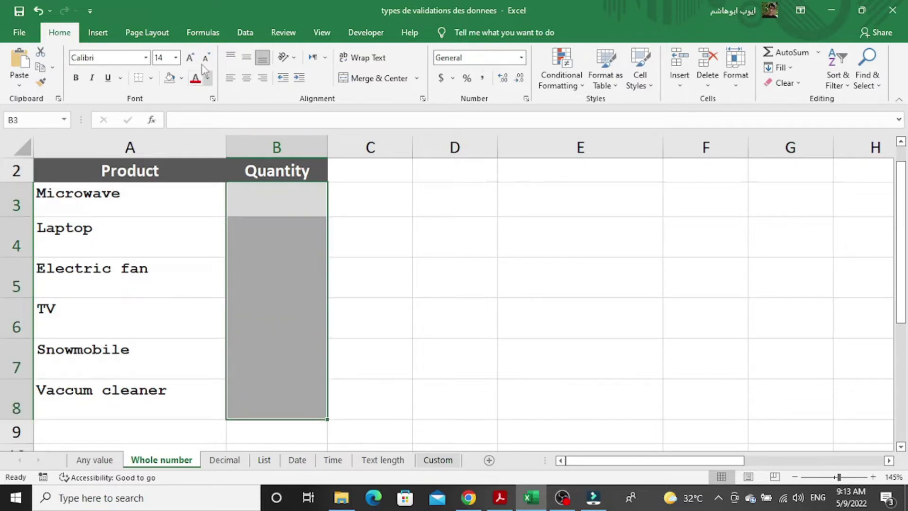
Step: Open Data Validation for Quantity cells B3:B8, review the input message and error alert settings, and allow only Whole number values
click(246, 35)
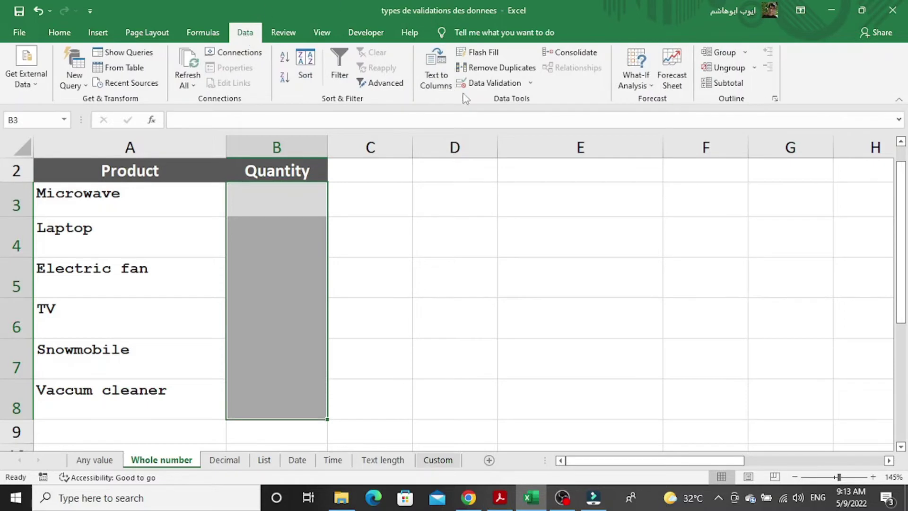
click(496, 84)
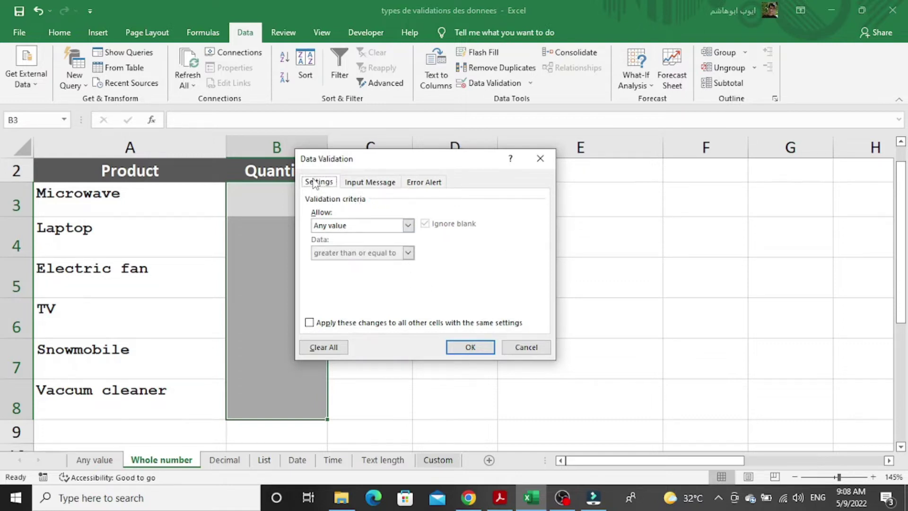
click(356, 184)
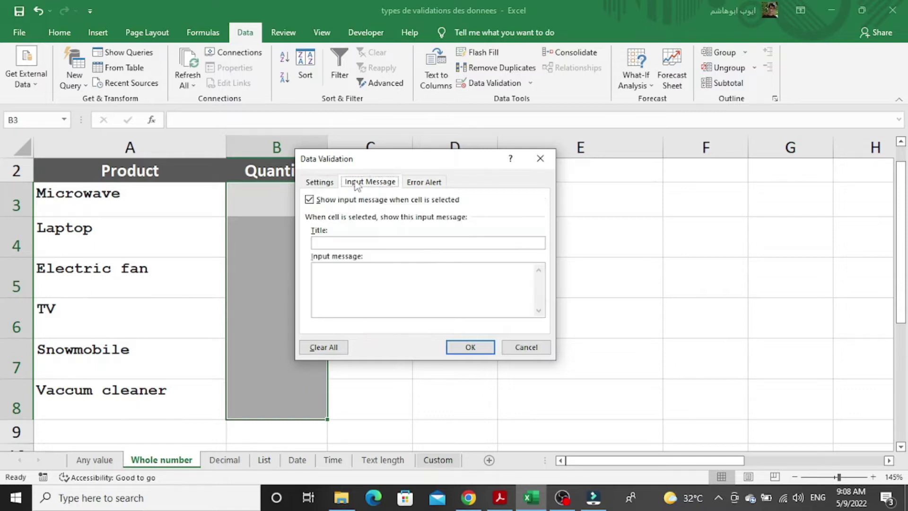
click(426, 185)
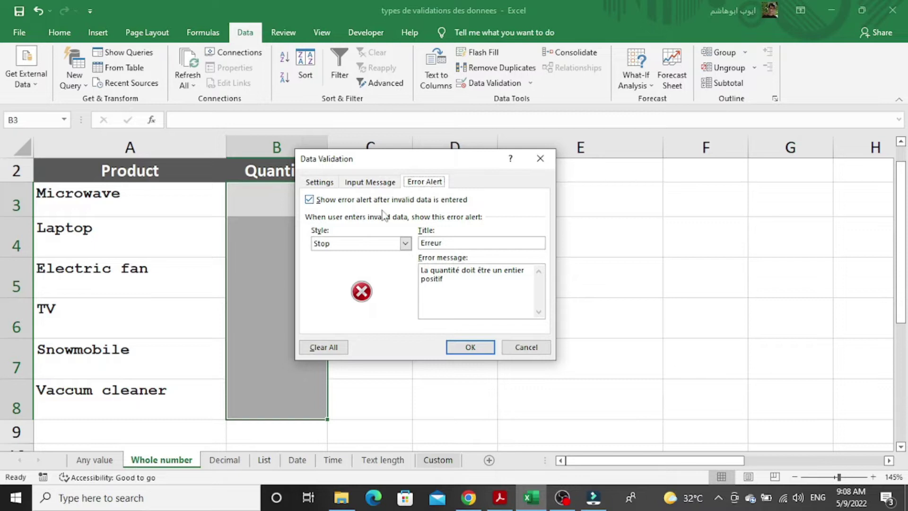
click(320, 184)
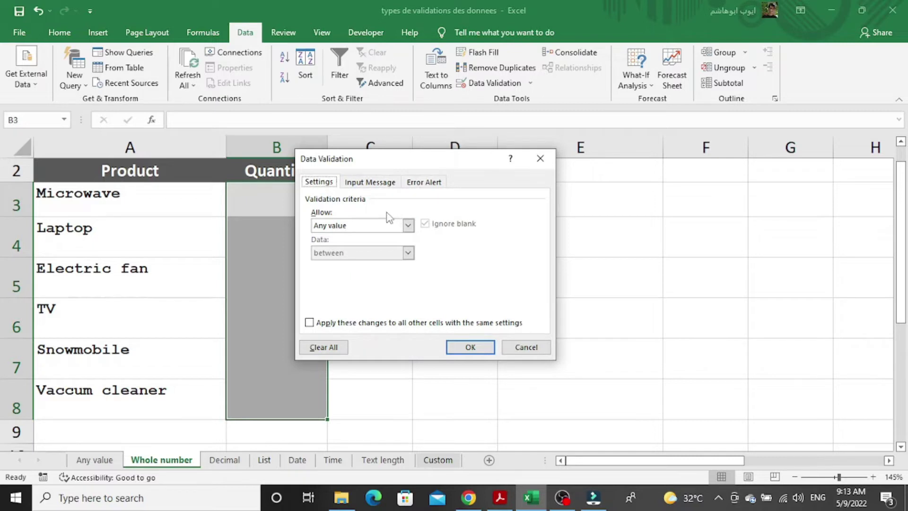
click(370, 226)
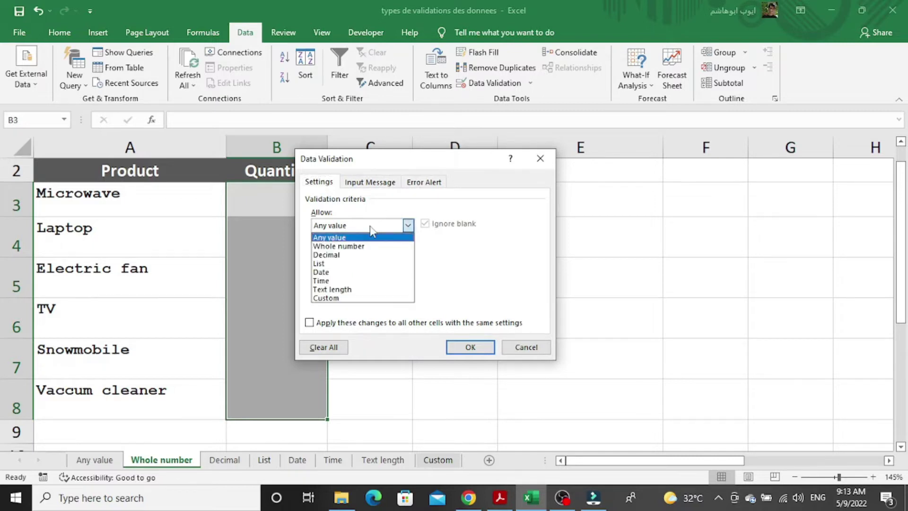
click(349, 247)
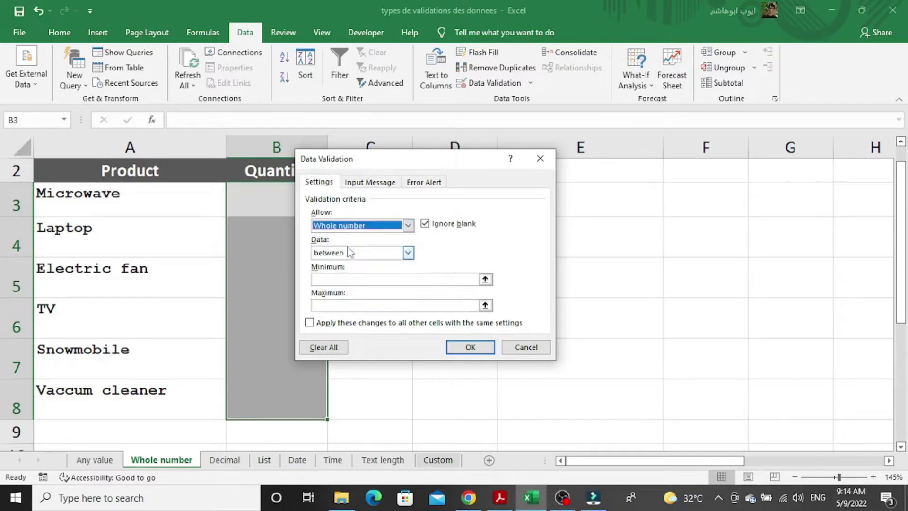
Step: Set the Quantity validation condition to greater than or equal to with a minimum of 0, and apply the rule
click(400, 260)
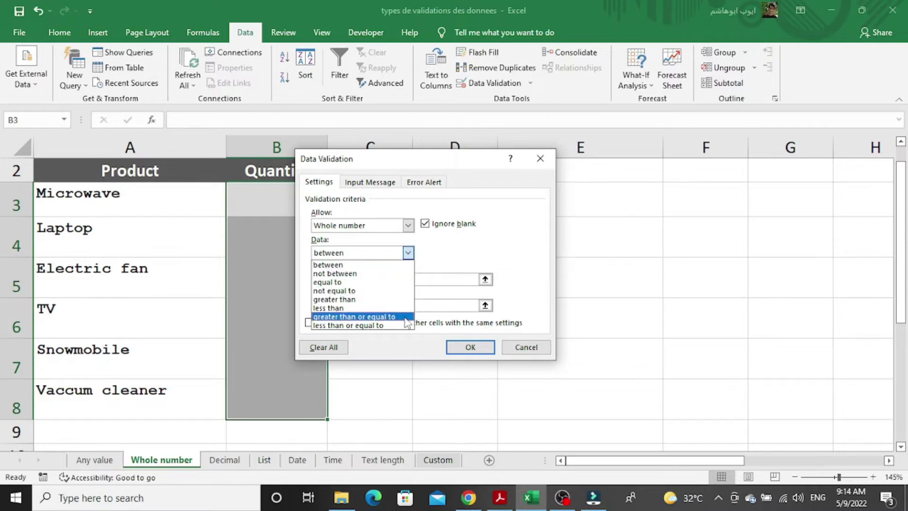
click(406, 317)
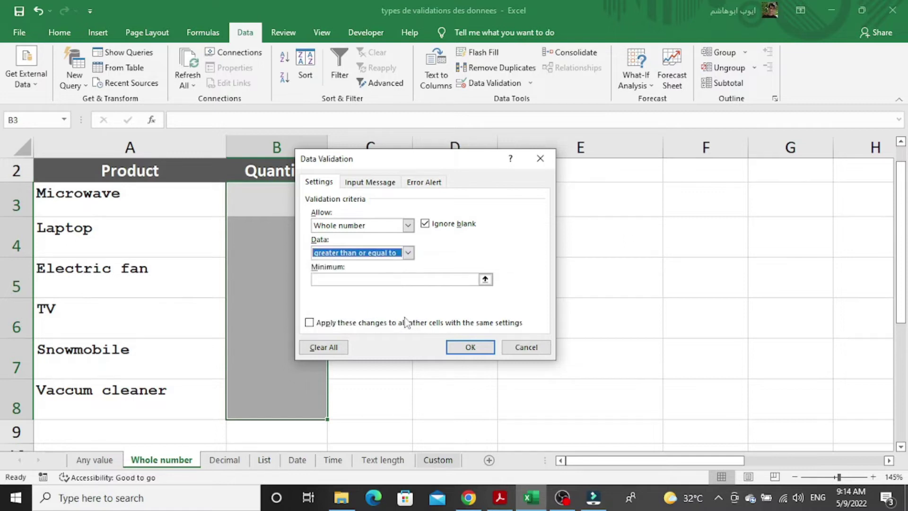
click(395, 280)
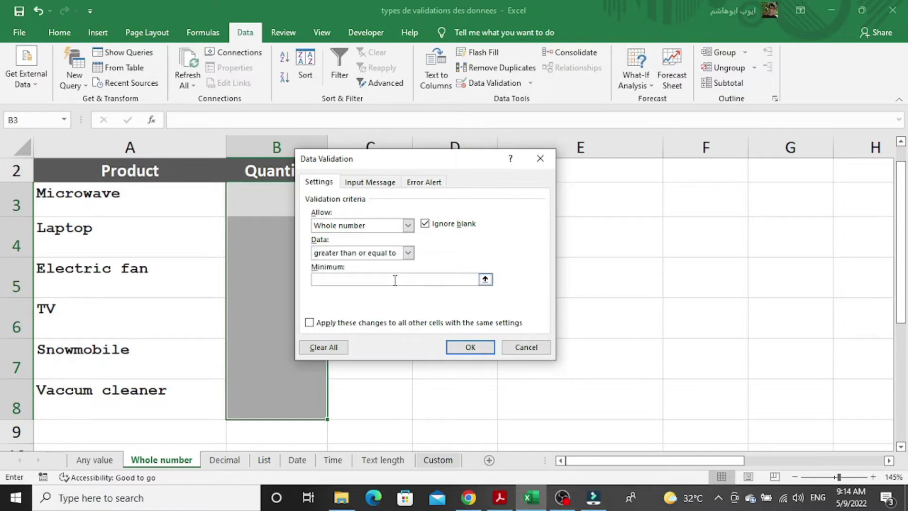
text(0)
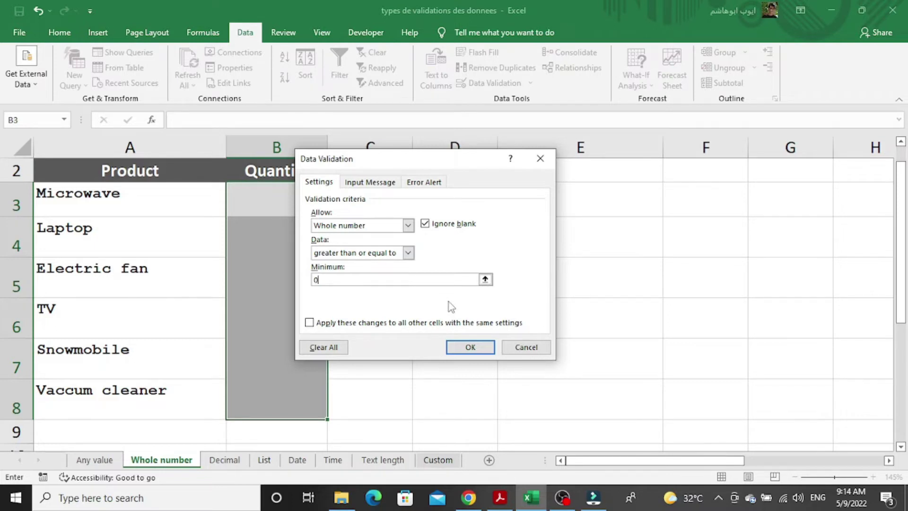
click(478, 347)
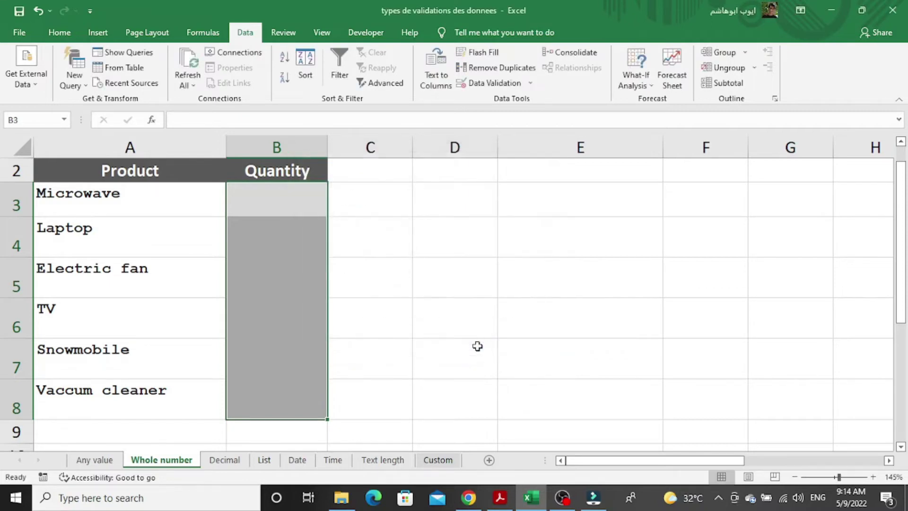
Step: Enter 3 as the Microwave quantity, and try -2 for Laptop before replacing it with 2
click(291, 201)
text(3)
key(Return)
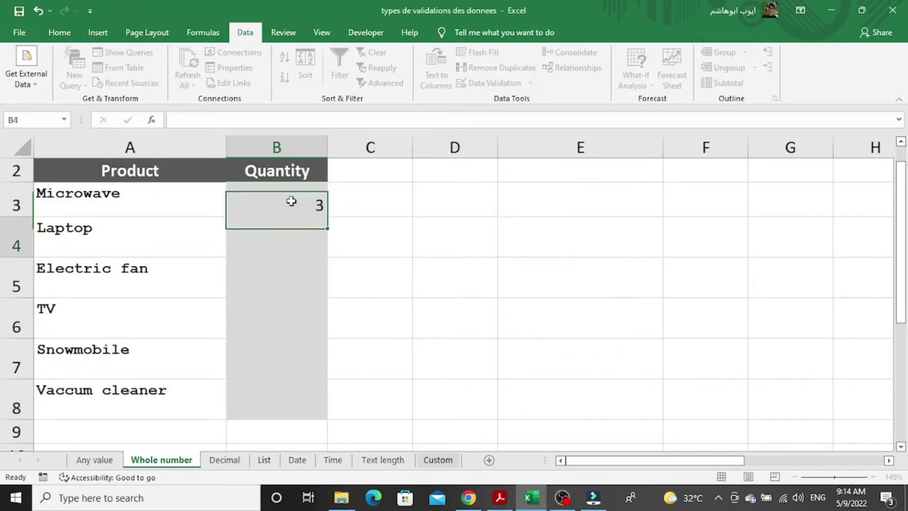
text(-2)
key(Return)
key(Return)
key(BackSpace)
text(2)
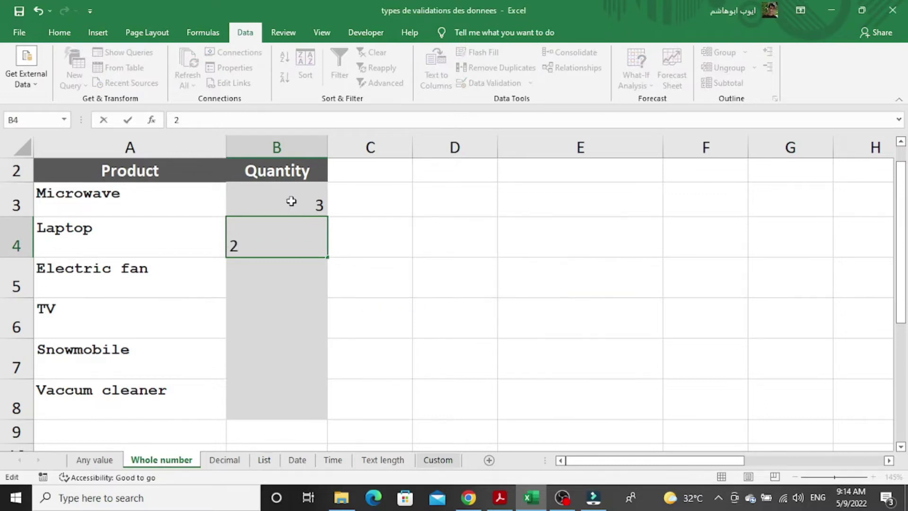
key(Return)
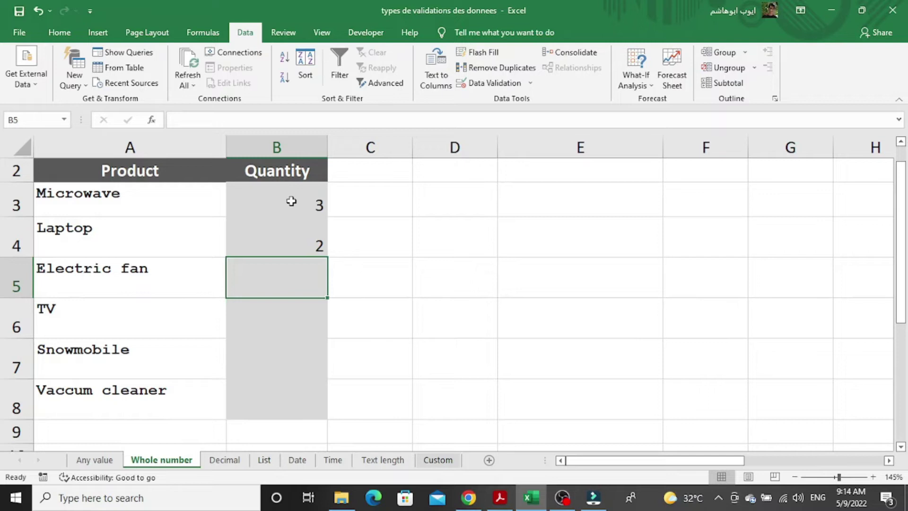
Step: Try text and ? as the Electric fan quantity before entering 0 there and 7 for TV
text(text)
key(Return)
key(Return)
key(BackSpace)
text(?)
key(Return)
key(Return)
key(BackSpace)
text(0)
key(Return)
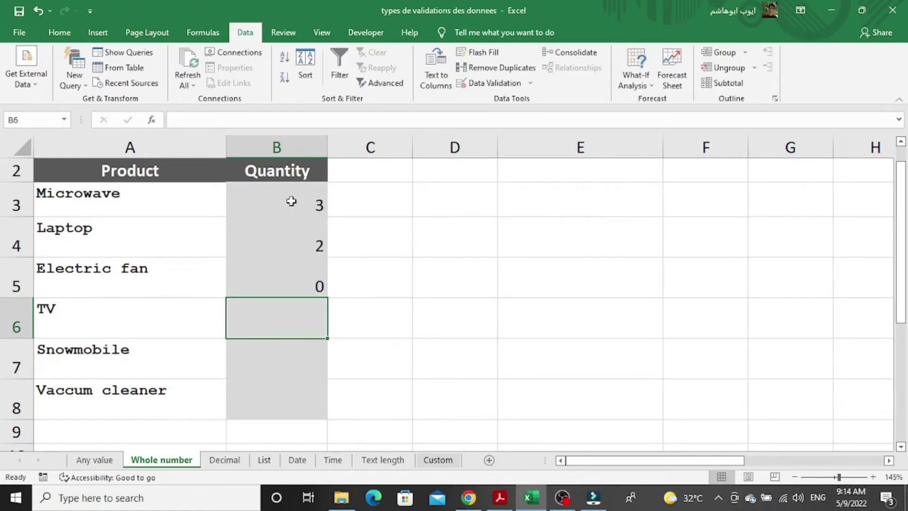
text(7)
key(Return)
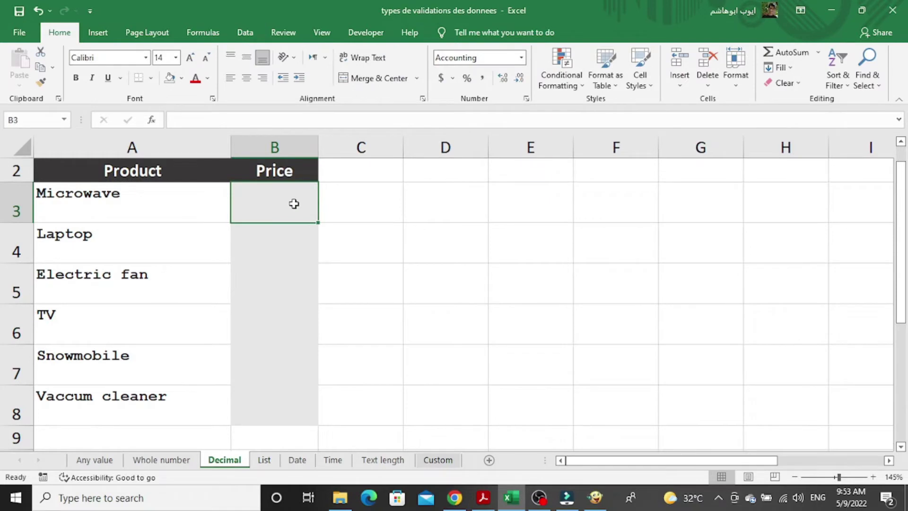
Step: On the Decimal sheet, enter 199.99, text, -150 and 0 as test prices in B3:B6, and clear the Price cells
text(199.99)
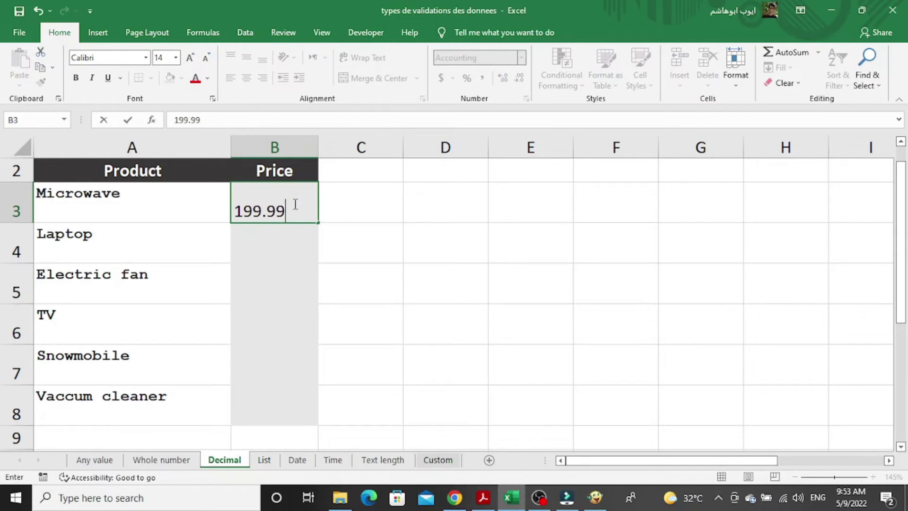
key(Return)
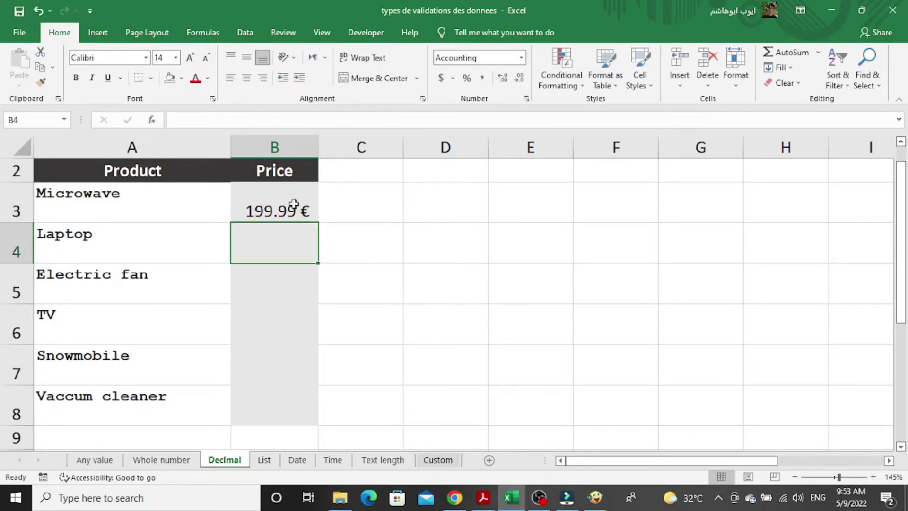
text(text)
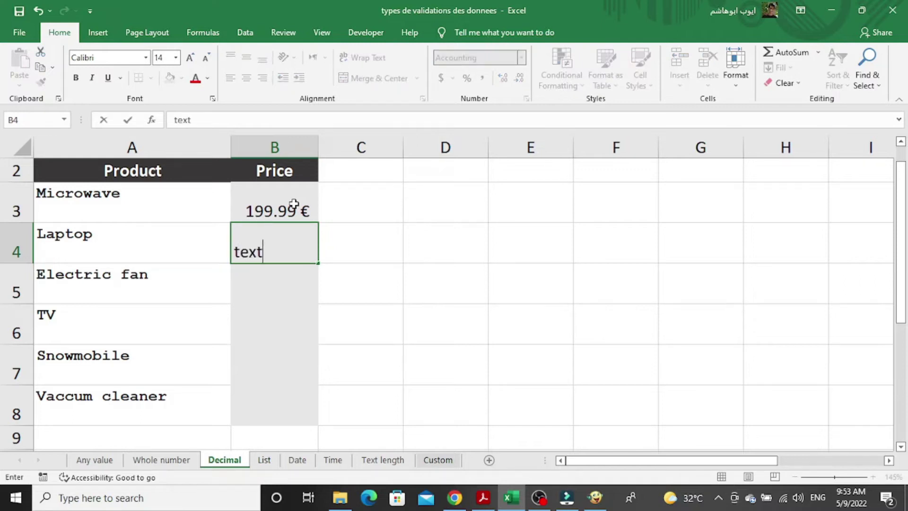
key(Return)
text(0)
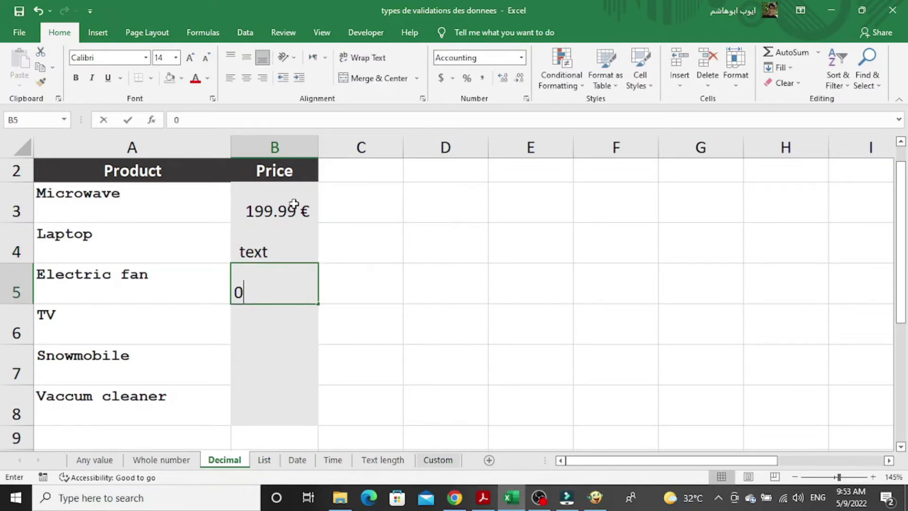
key(BackSpace)
text(- 150)
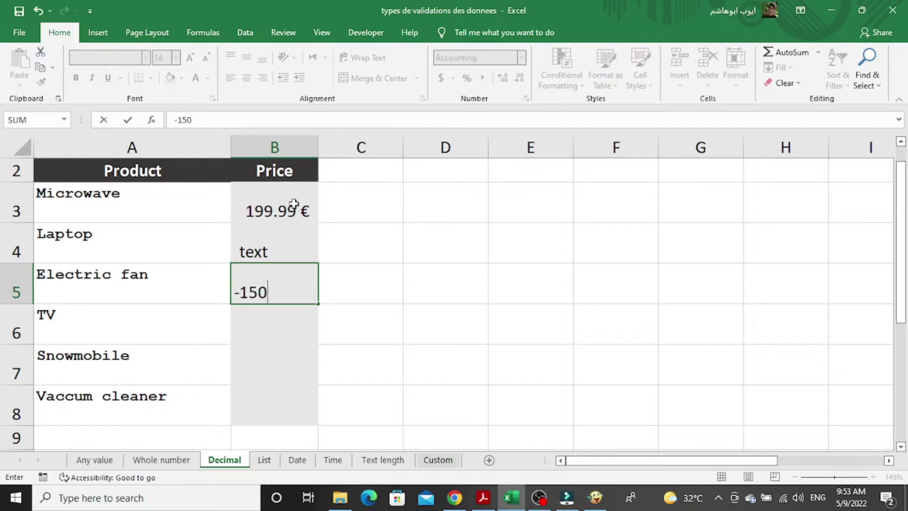
key(Return)
text(0)
key(Return)
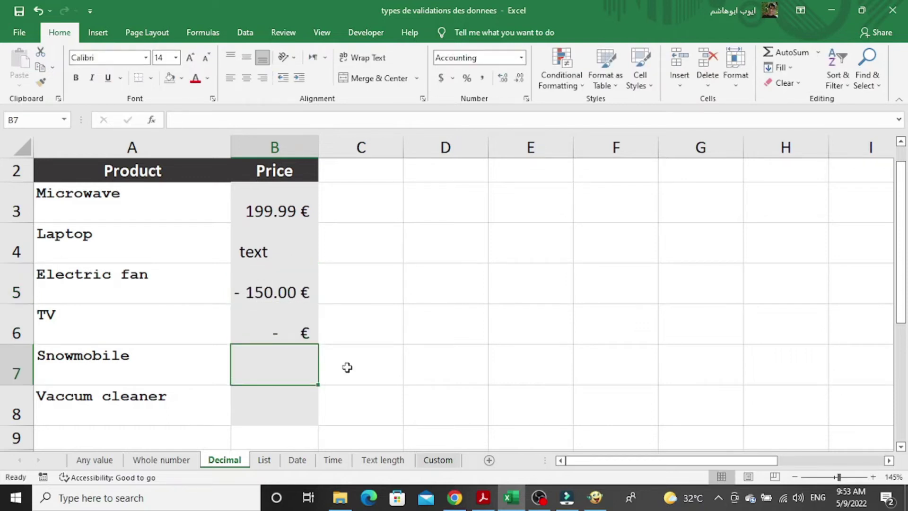
drag(288, 372, 265, 395)
key(Delete)
Step: Restrict the Price cells B3:B8 with data validation to decimal values greater than a minimum of 0
click(266, 202)
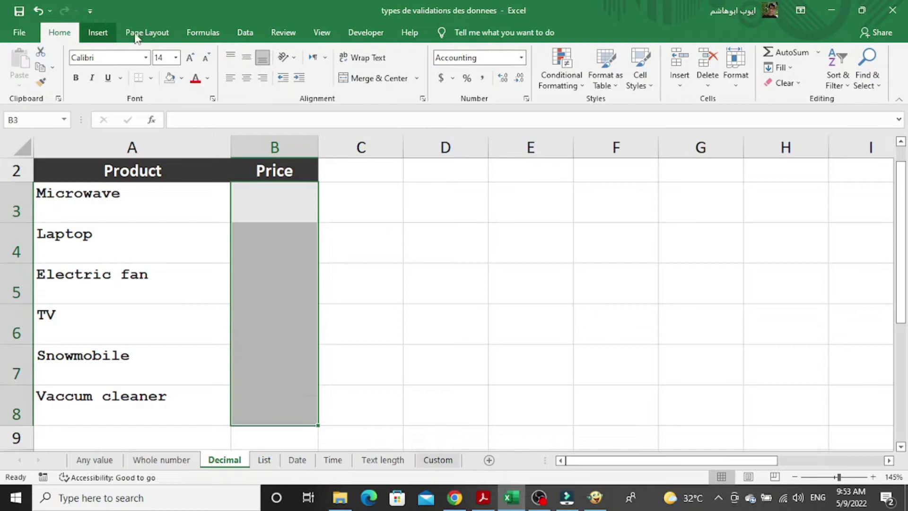
click(245, 32)
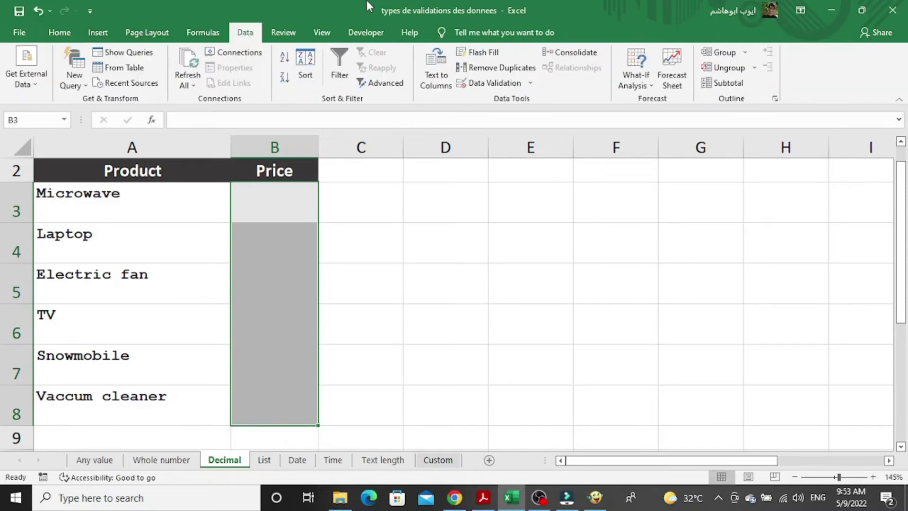
click(505, 84)
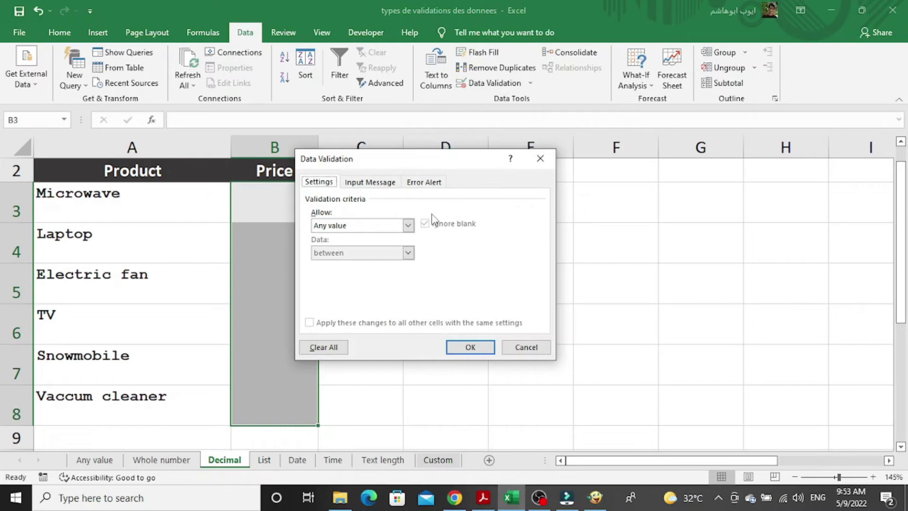
click(393, 222)
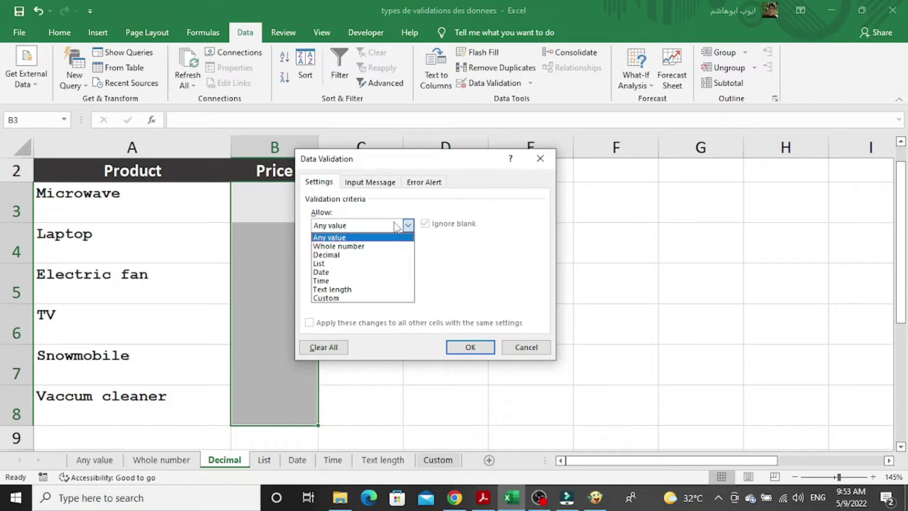
click(342, 255)
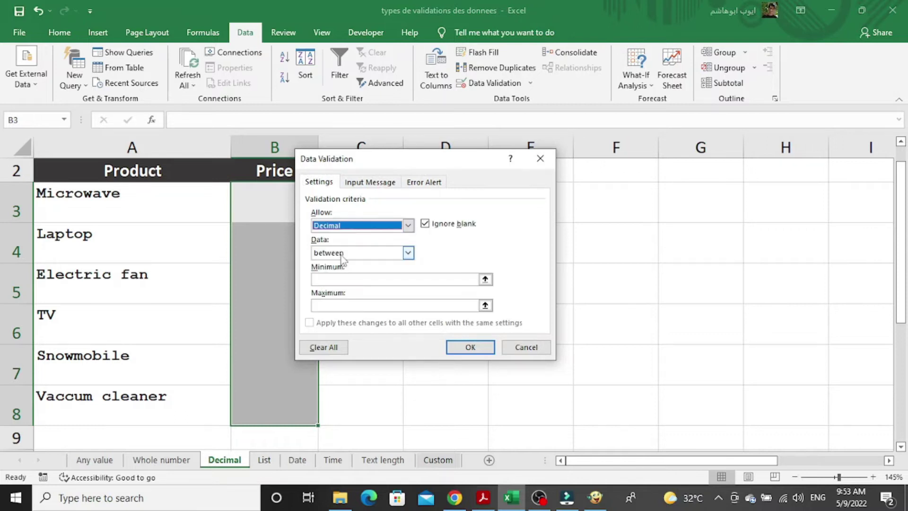
click(395, 253)
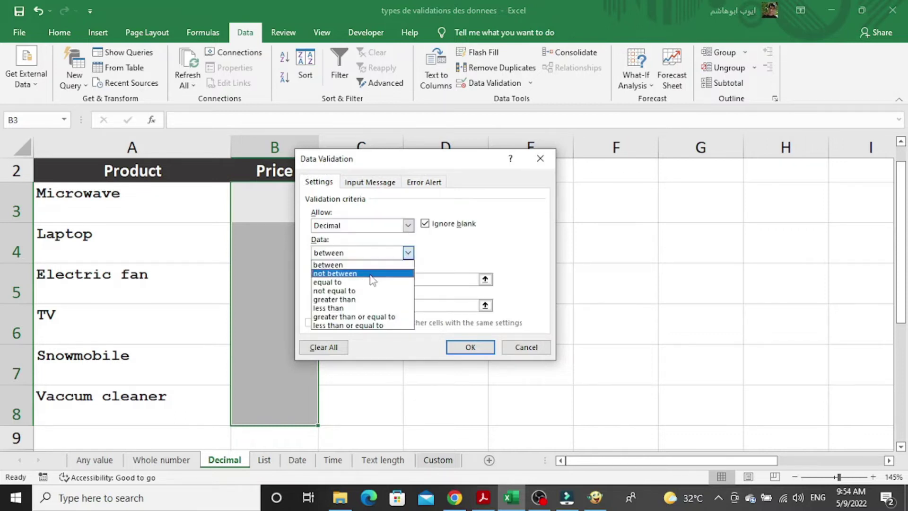
click(354, 303)
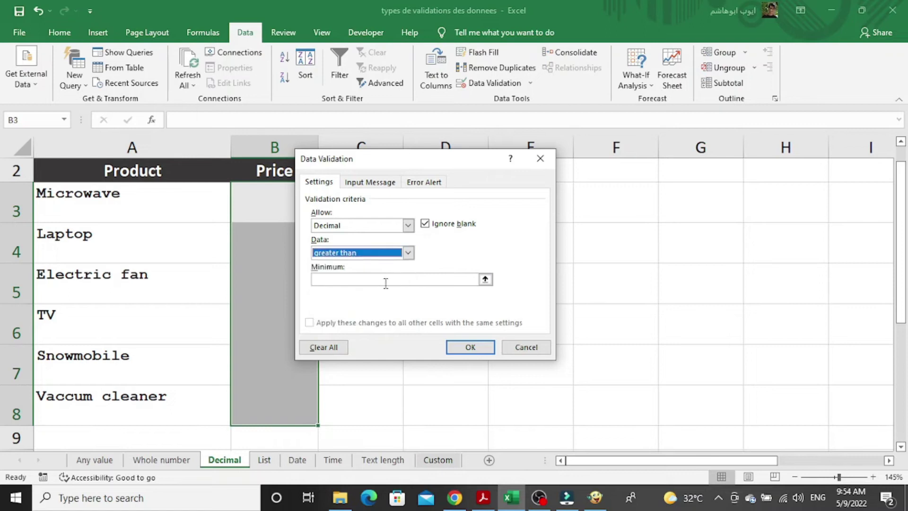
click(388, 281)
text(0)
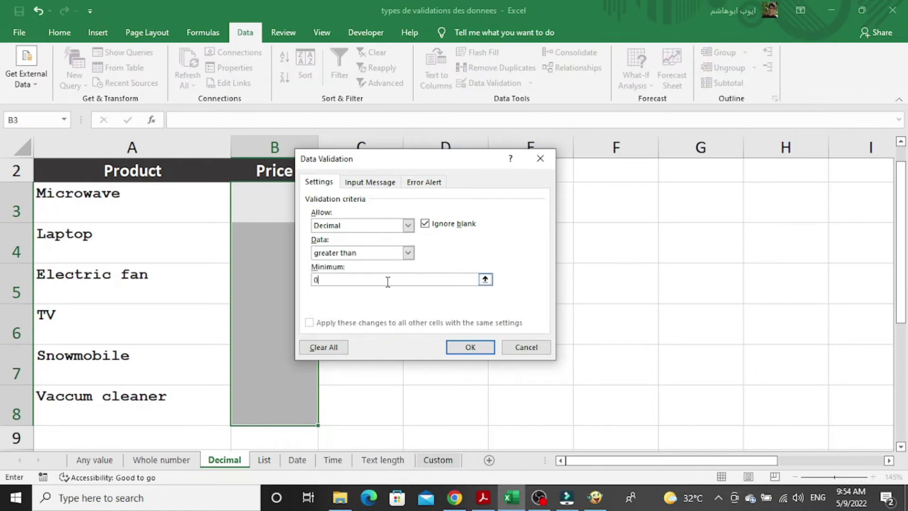
click(475, 350)
Step: Enter 120 as the Microwave price and try -120 as the Laptop price
drag(295, 201, 294, 201)
text(120)
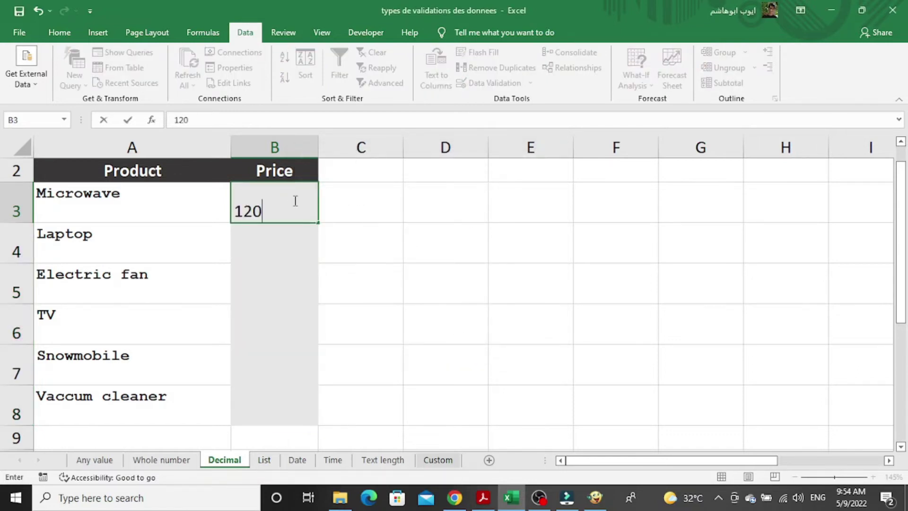
key(Return)
text(-120)
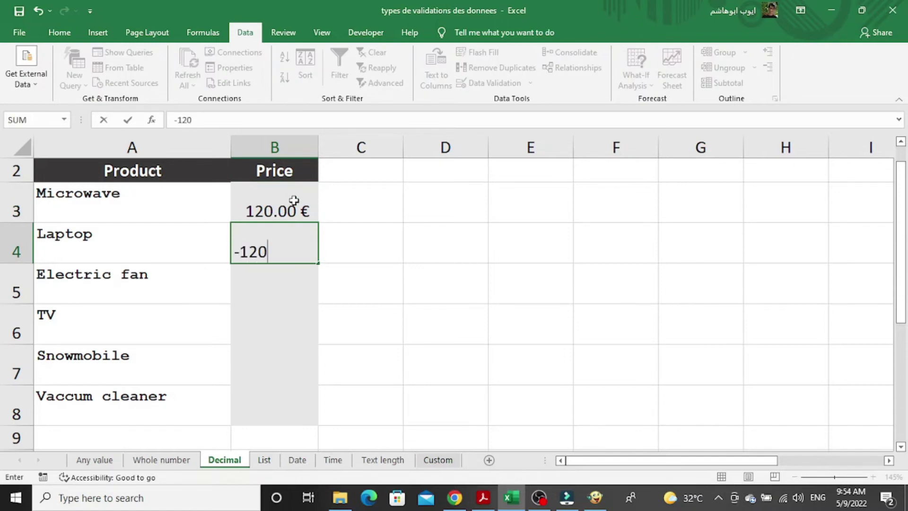
key(Return)
key(Return)
Step: Replace the rejected Laptop price by trying 0 before entering 120.99
key(BackSpace)
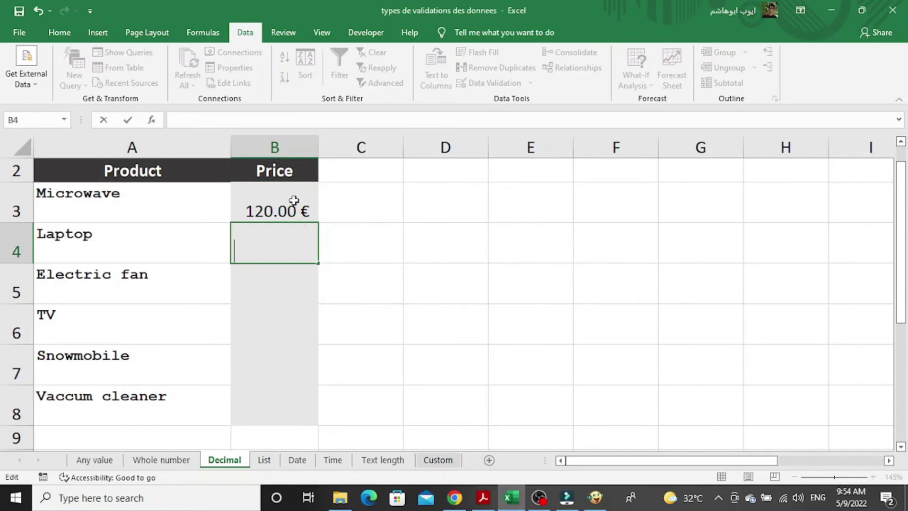
text(0)
key(Return)
key(Return)
key(BackSpace)
text(120.99)
key(Return)
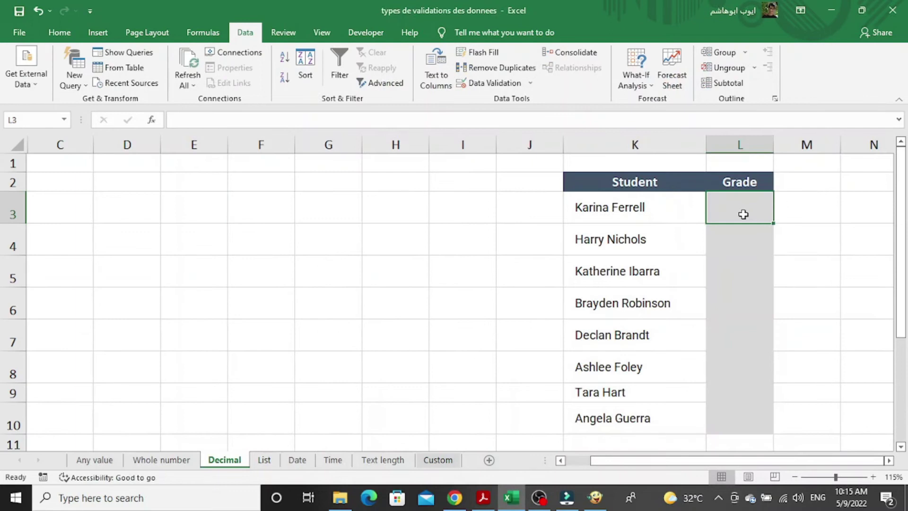
Step: In the student table's Grade column, enter 0, 20, 52, -3.7 and text as test values in L3:L7
text(0)
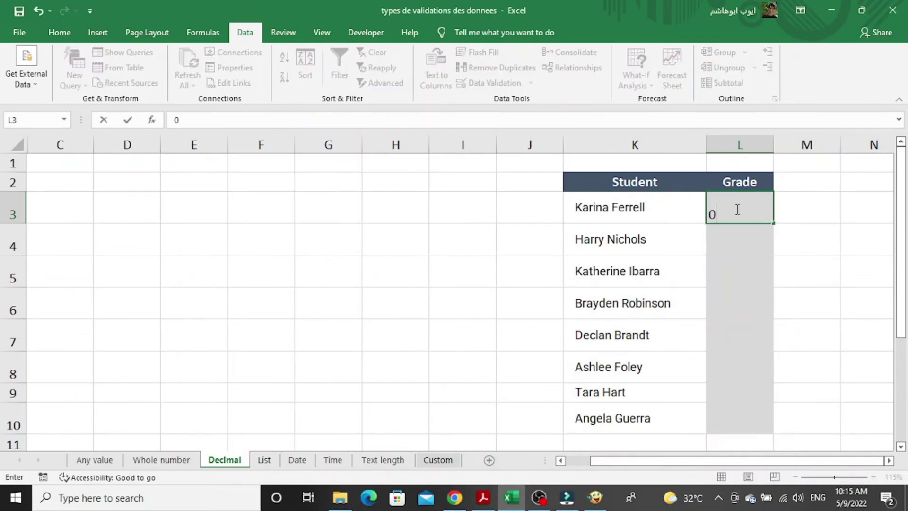
key(Return)
text(20)
key(Return)
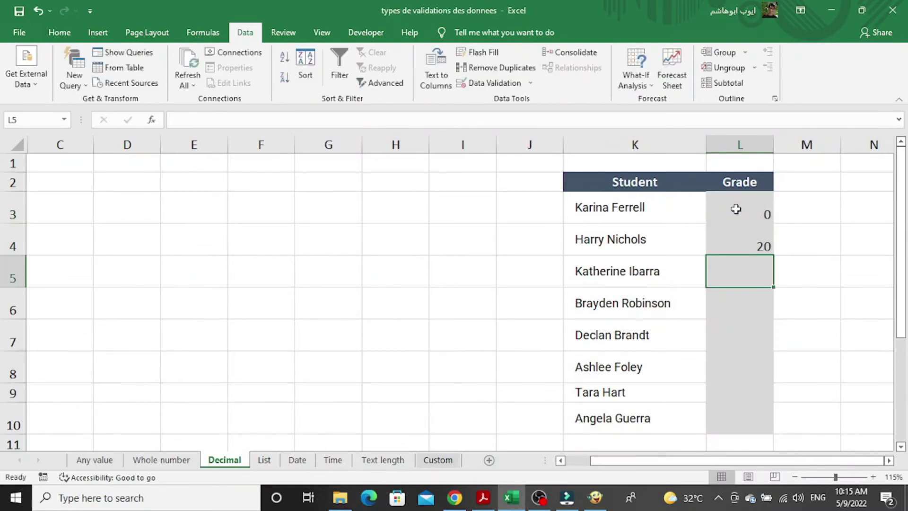
text(52)
key(Return)
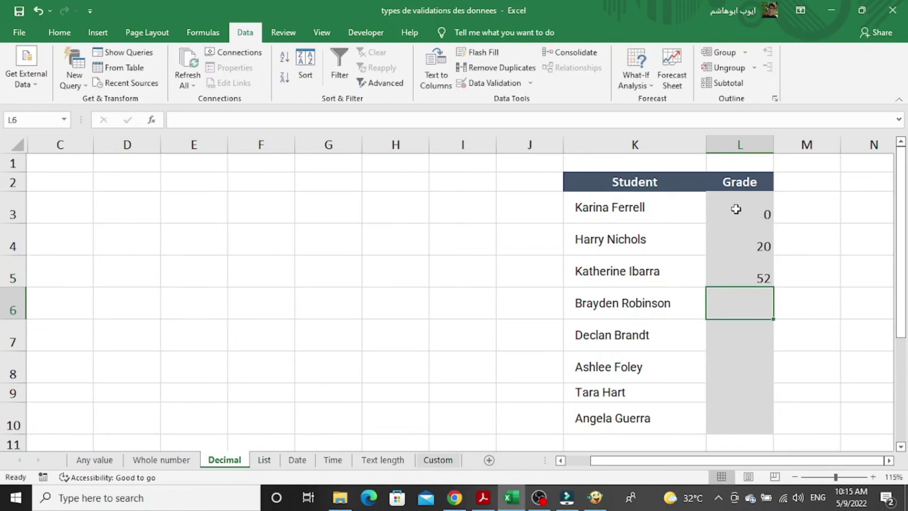
text(-3.7)
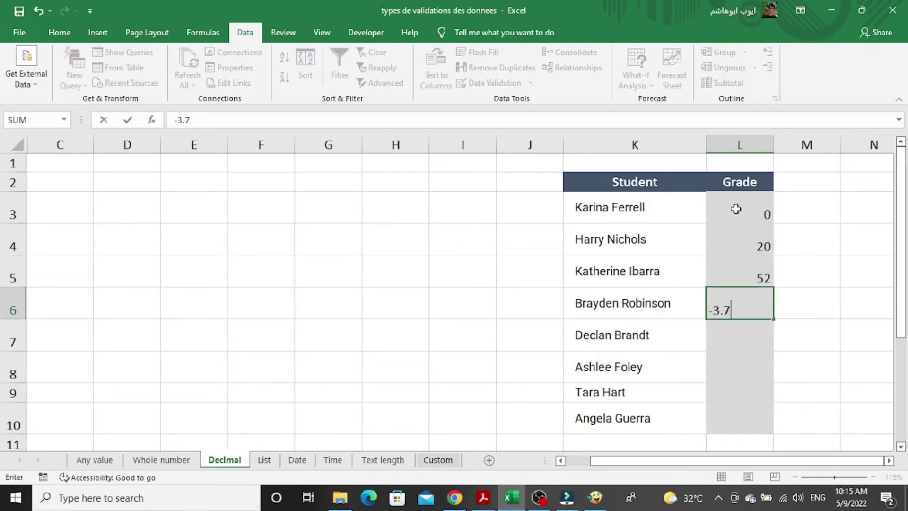
key(Return)
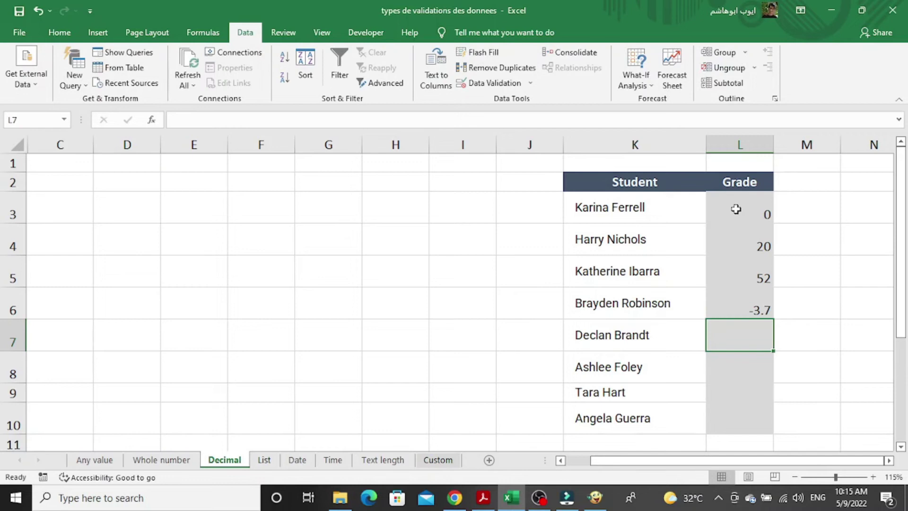
text(text)
key(Return)
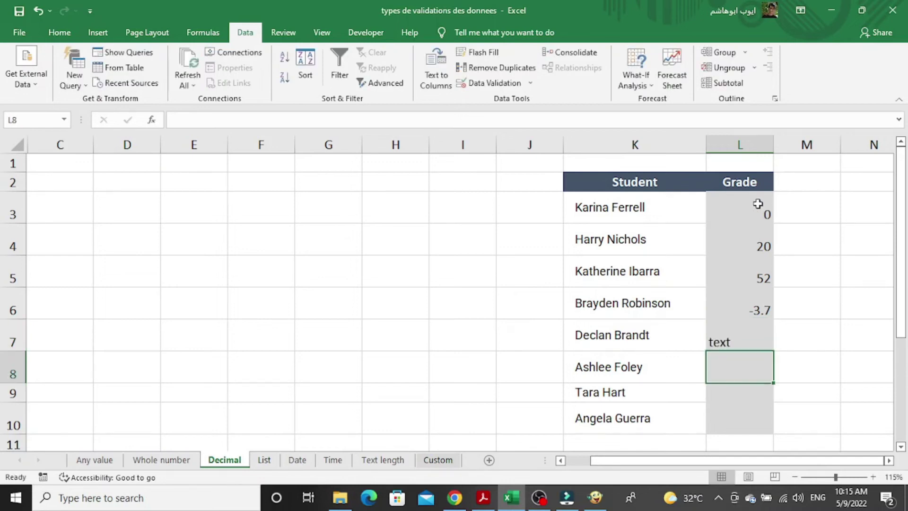
Step: Restrict the Grade cells L3:L10 with data validation to decimal values between 0 and 20
drag(760, 202, 749, 412)
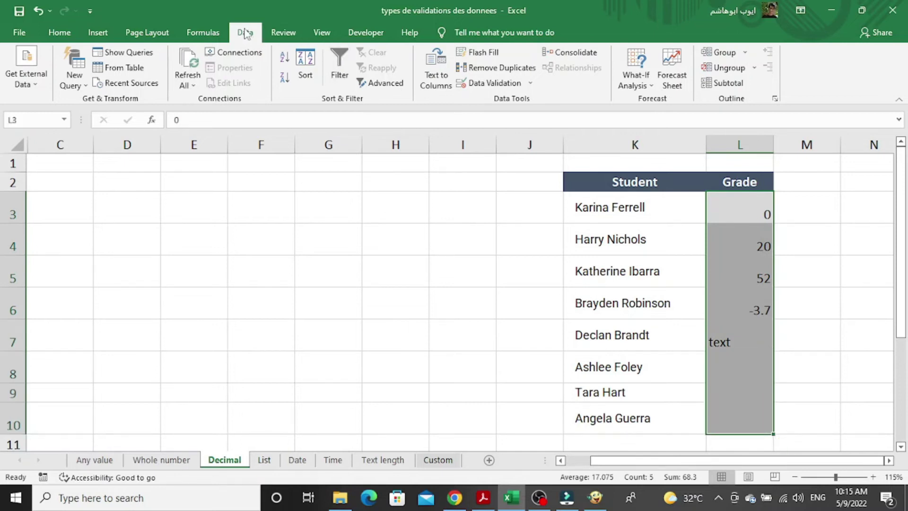
click(479, 84)
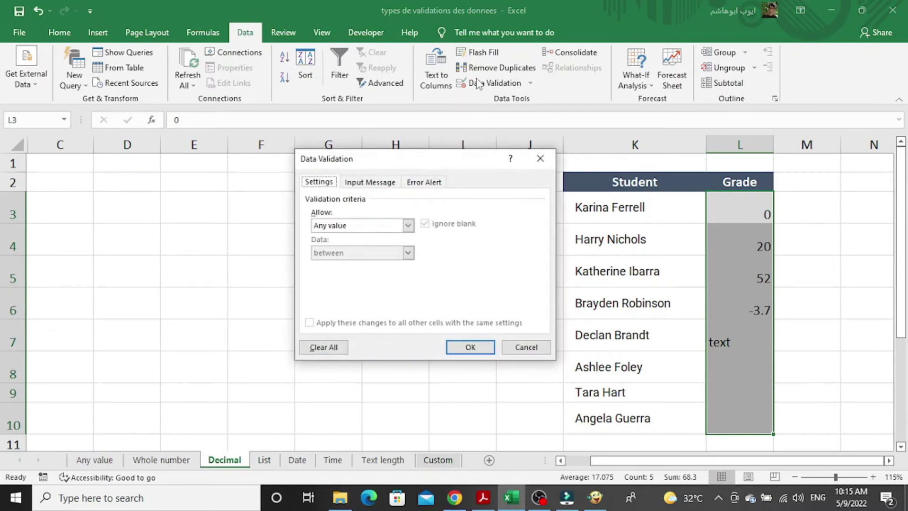
click(407, 226)
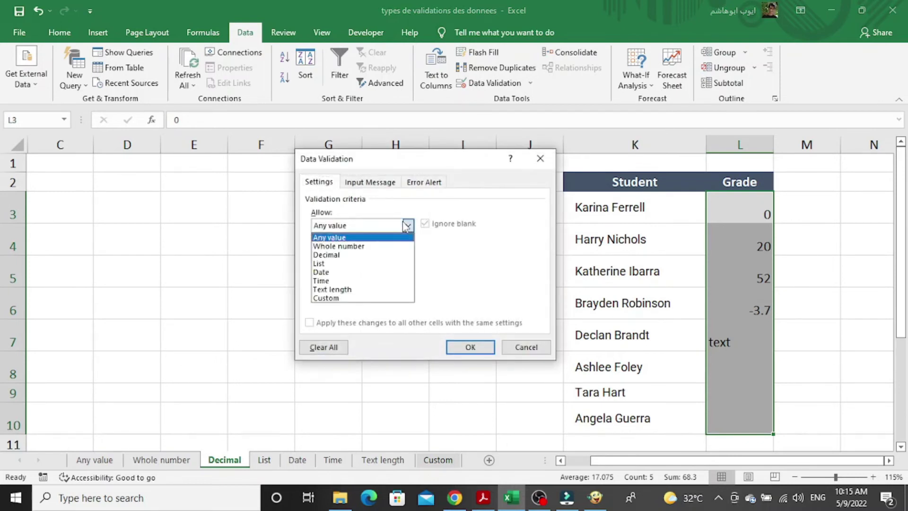
click(361, 256)
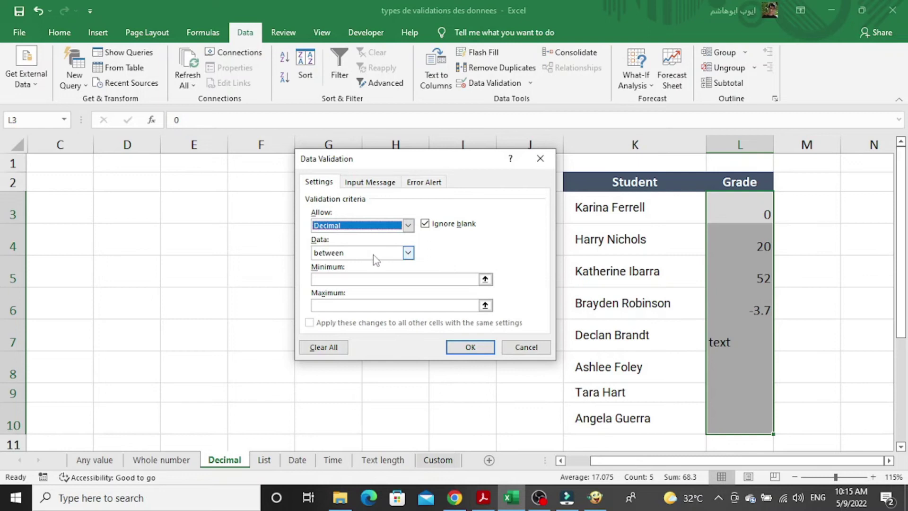
click(376, 256)
click(378, 262)
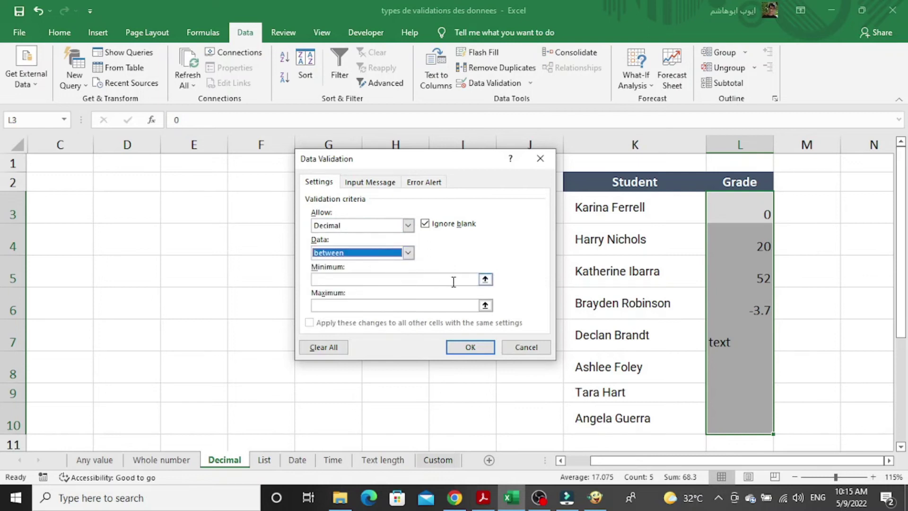
click(431, 279)
text(0)
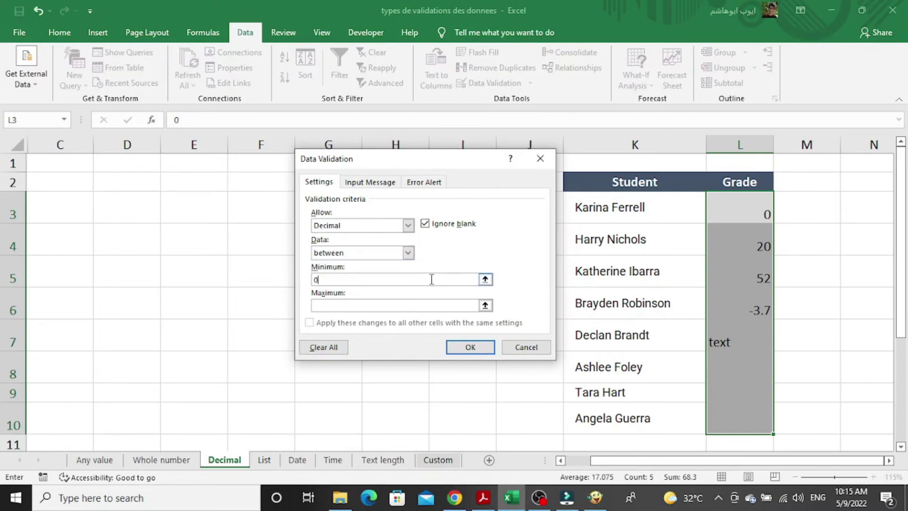
click(433, 310)
text(20)
click(477, 350)
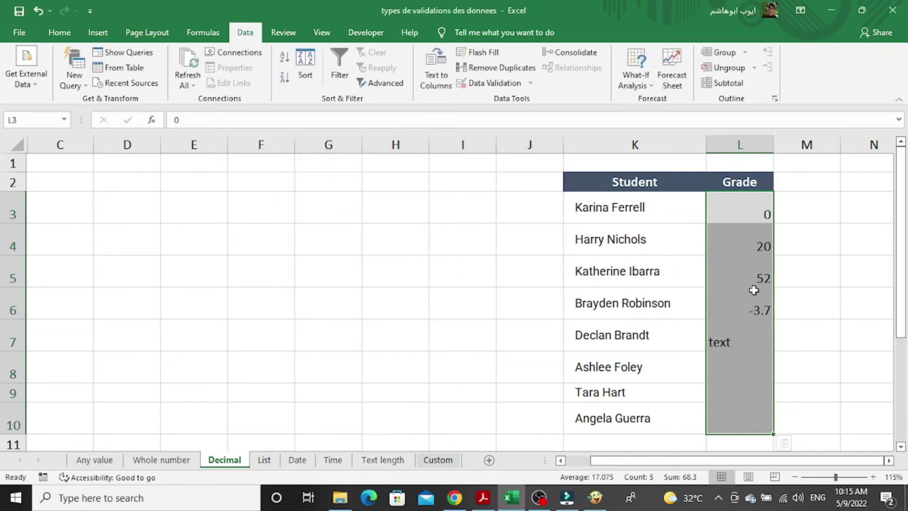
Step: Review the existing test grades in L3:L7, and retry 52 in L5 before replacing it with 15
click(746, 208)
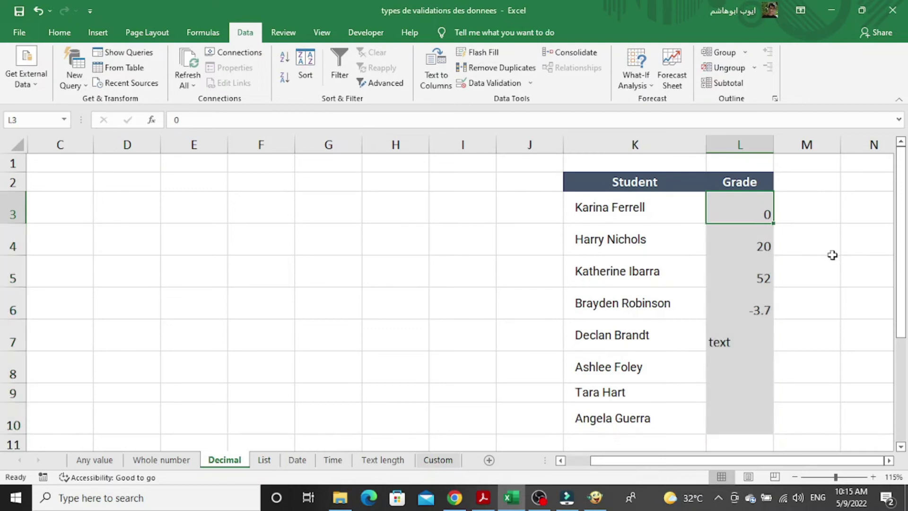
click(748, 278)
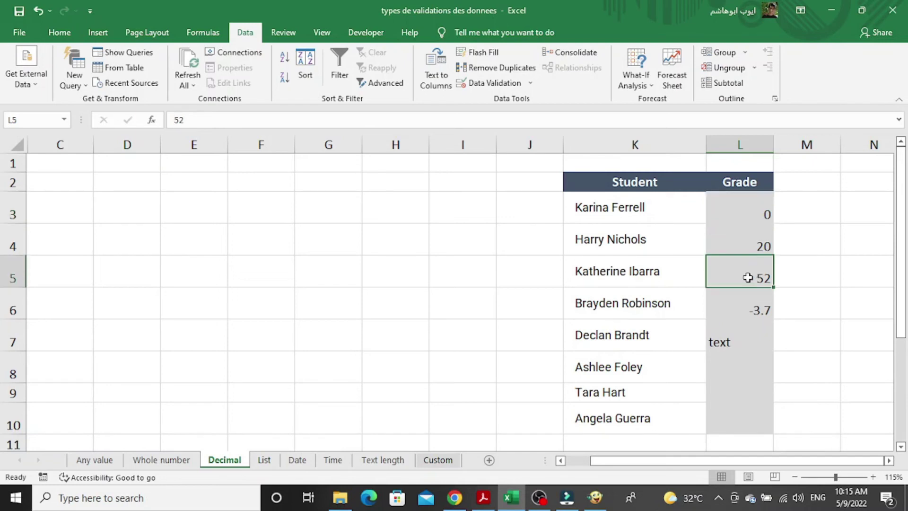
click(752, 310)
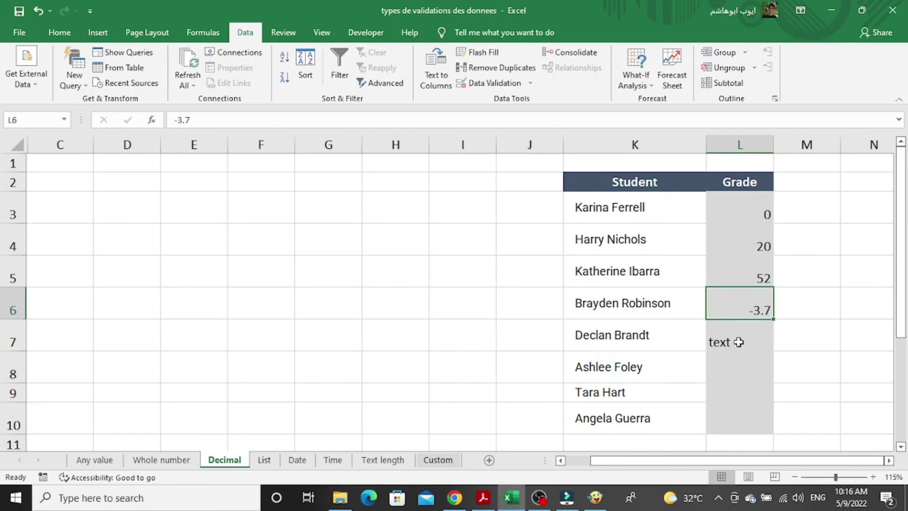
click(739, 342)
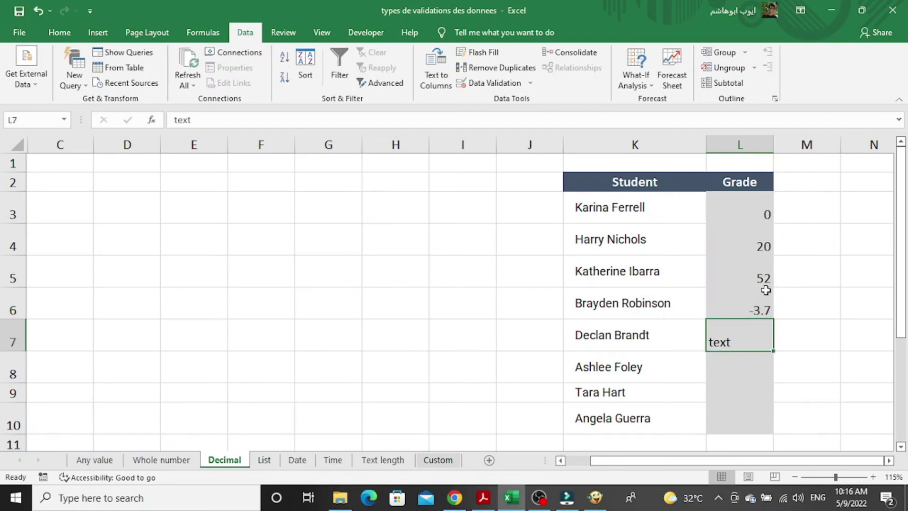
click(753, 282)
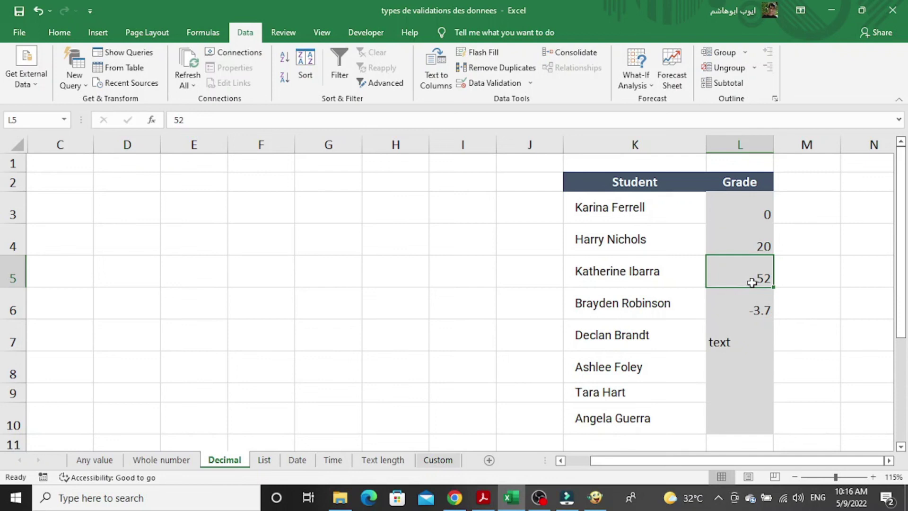
key(BackSpace)
text(52)
key(Return)
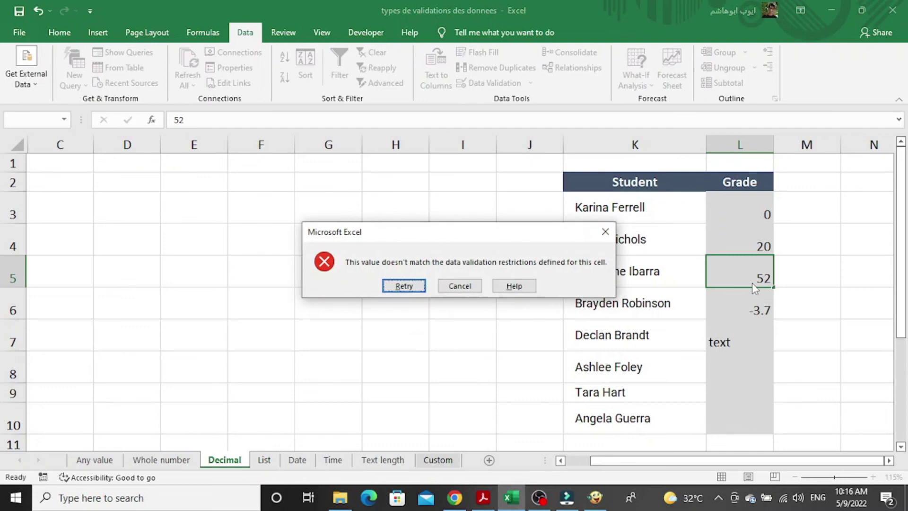
key(Return)
key(BackSpace)
text(15)
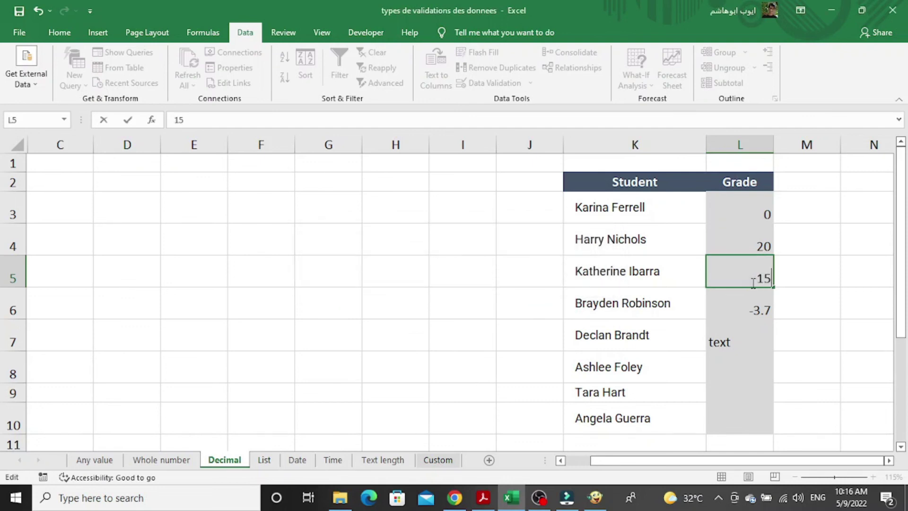
key(Return)
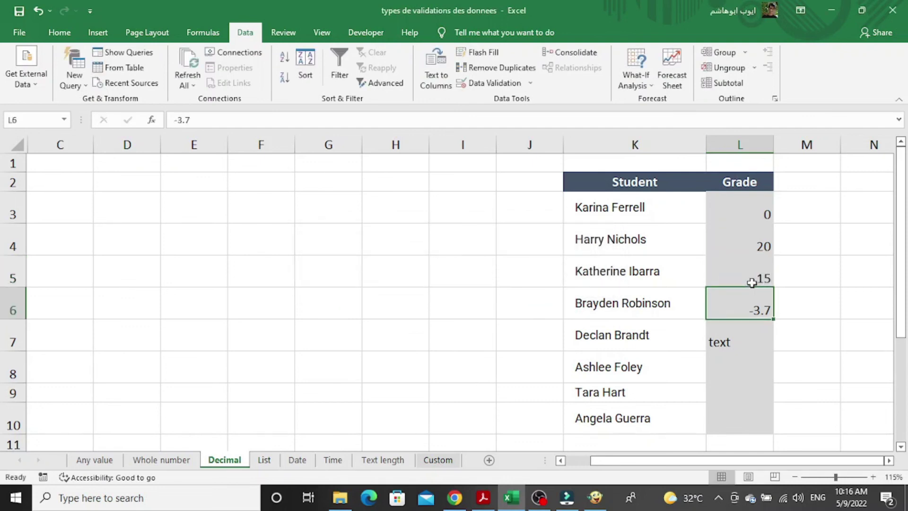
Step: Try -2 as the grade in L6 before replacing it with 13.5
key(BackSpace)
text(-2)
key(Return)
key(Return)
key(BackSpace)
text(13.5)
key(Return)
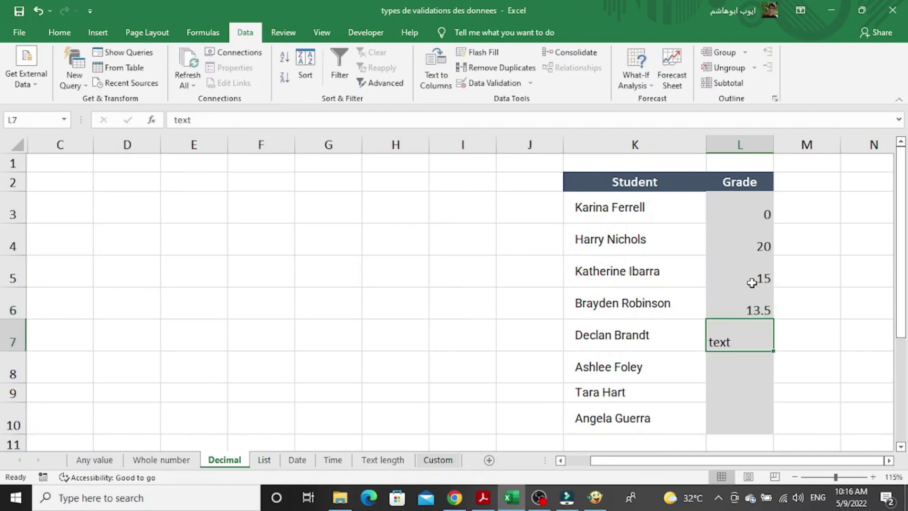
Step: Try "other text" as the grade in L7 before replacing it with 12
key(BackSpace)
text(oth)
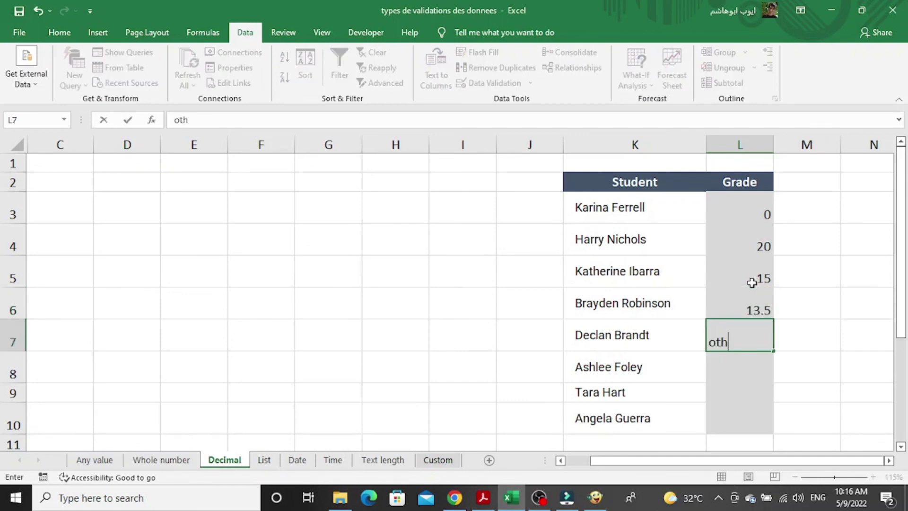
text(er text)
key(Return)
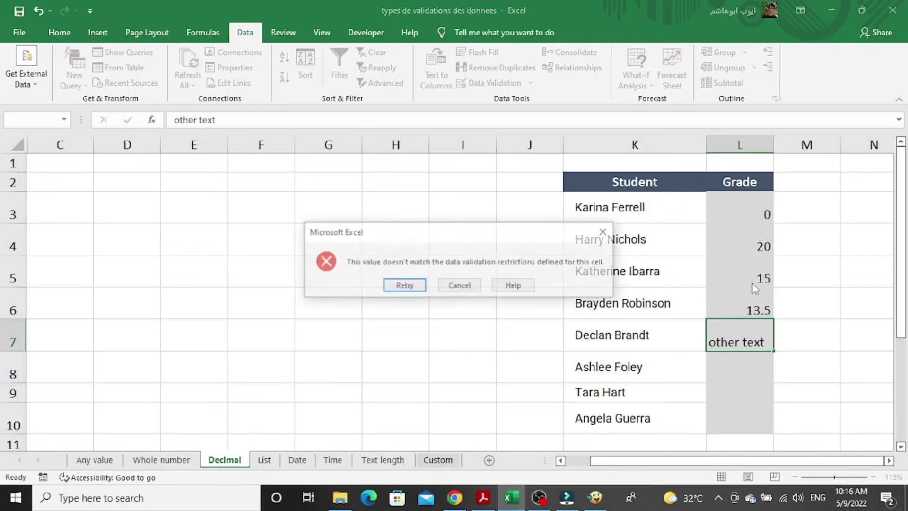
key(Return)
key(BackSpace)
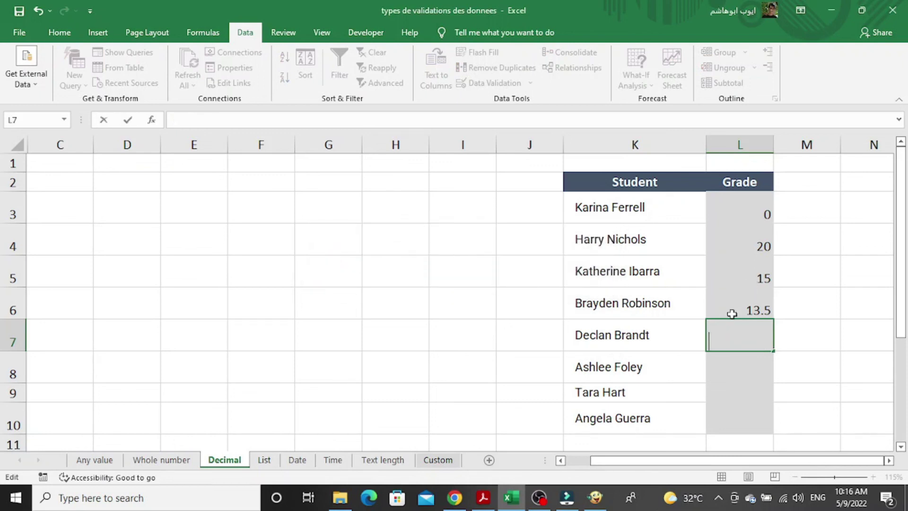
text(12)
key(Return)
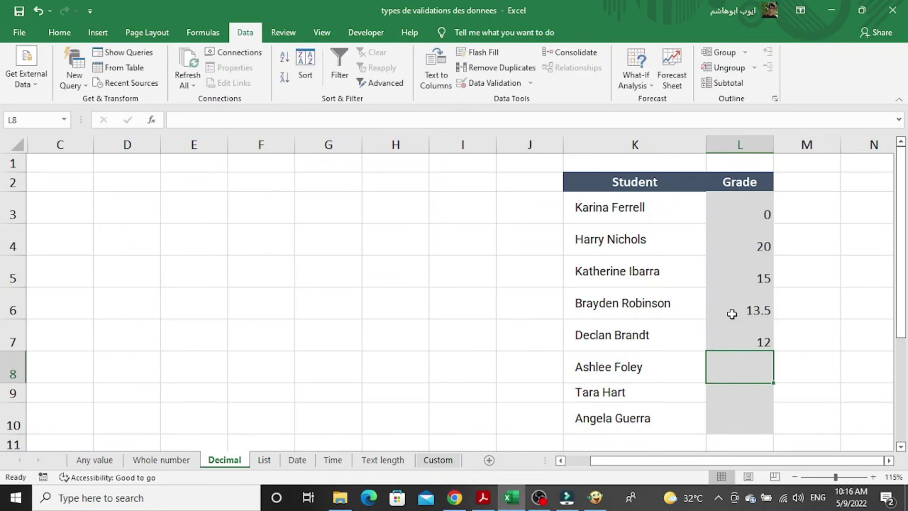